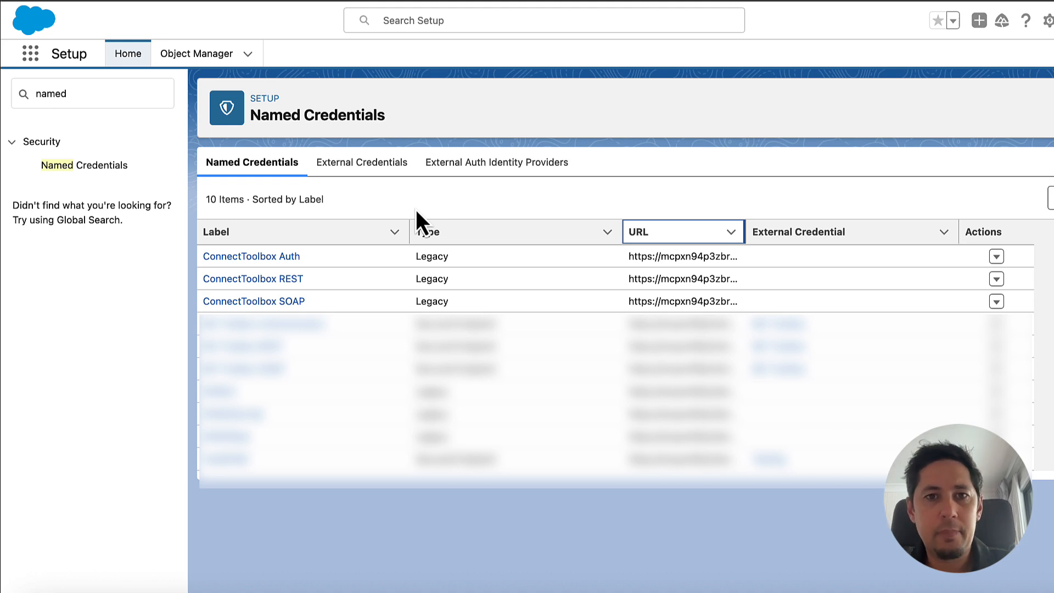
Open the Tracking Extract page of the Connect Toolbox app and initialize the tracking automation
left_click(31, 55)
type("conn")
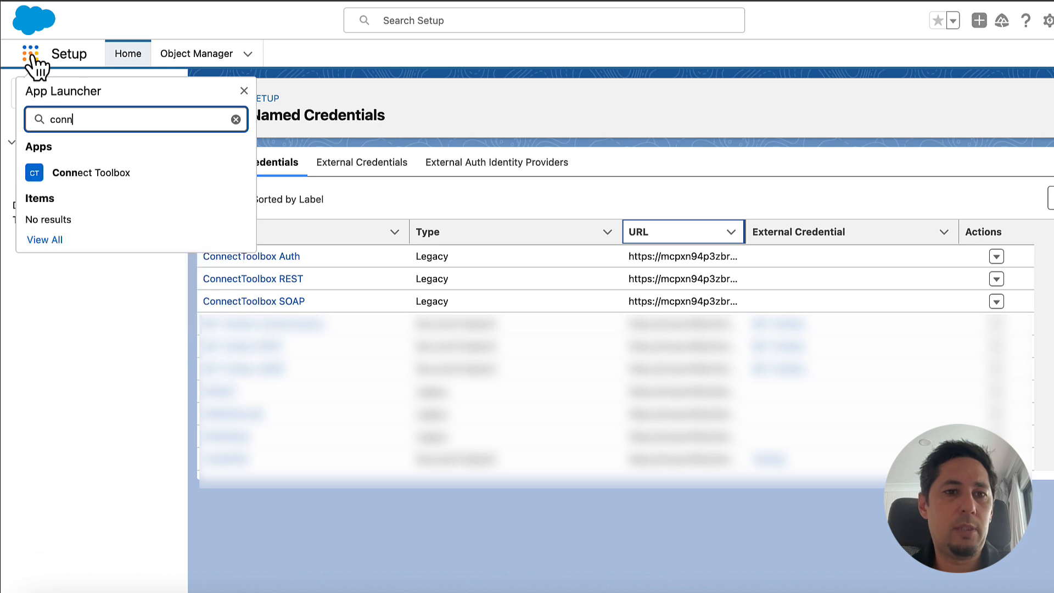
left_click(88, 175)
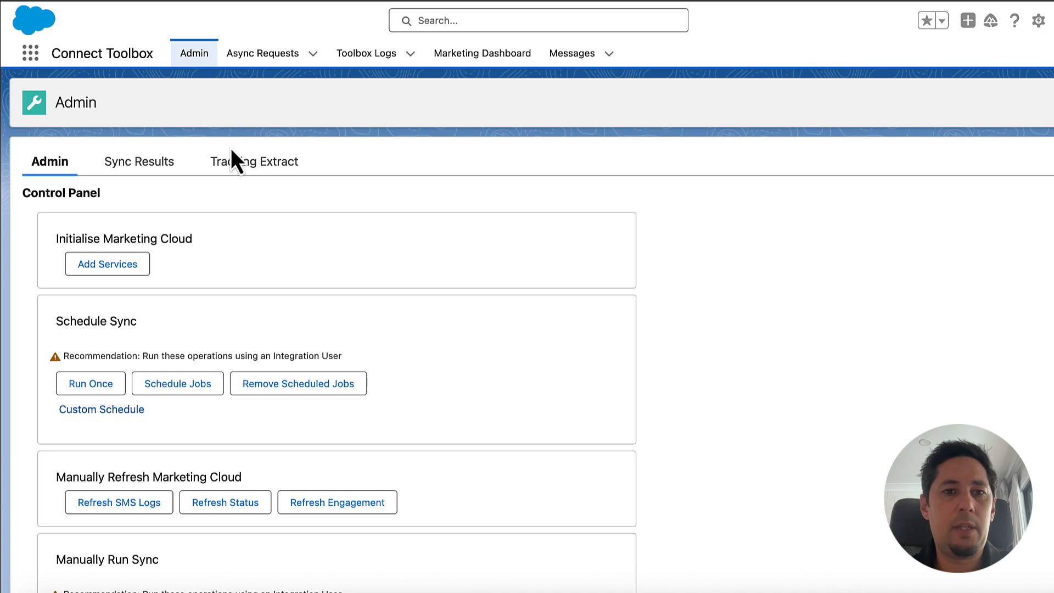
left_click(257, 164)
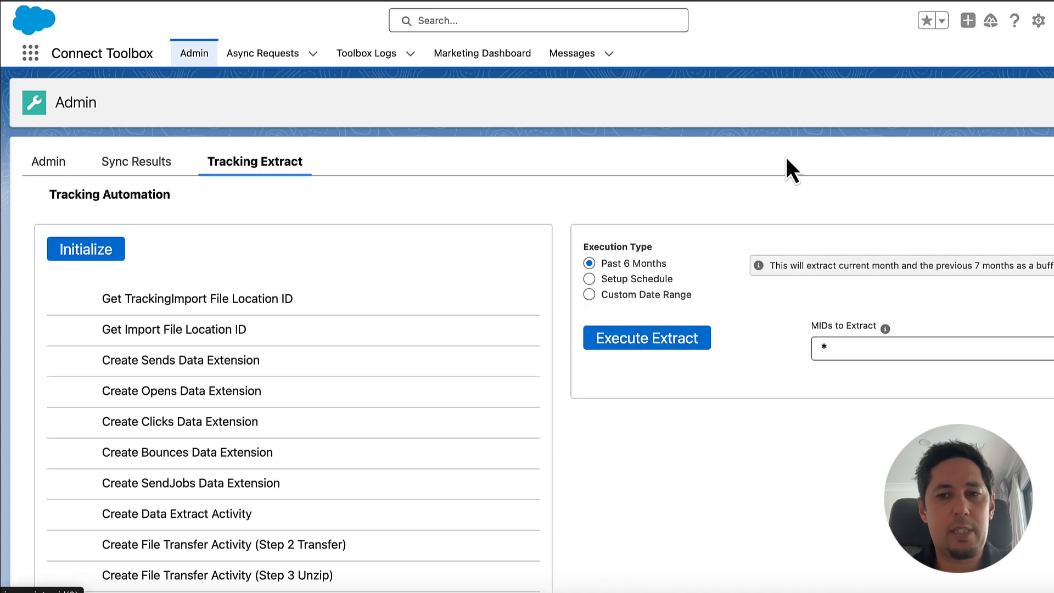
scroll(786, 159, "down", 2)
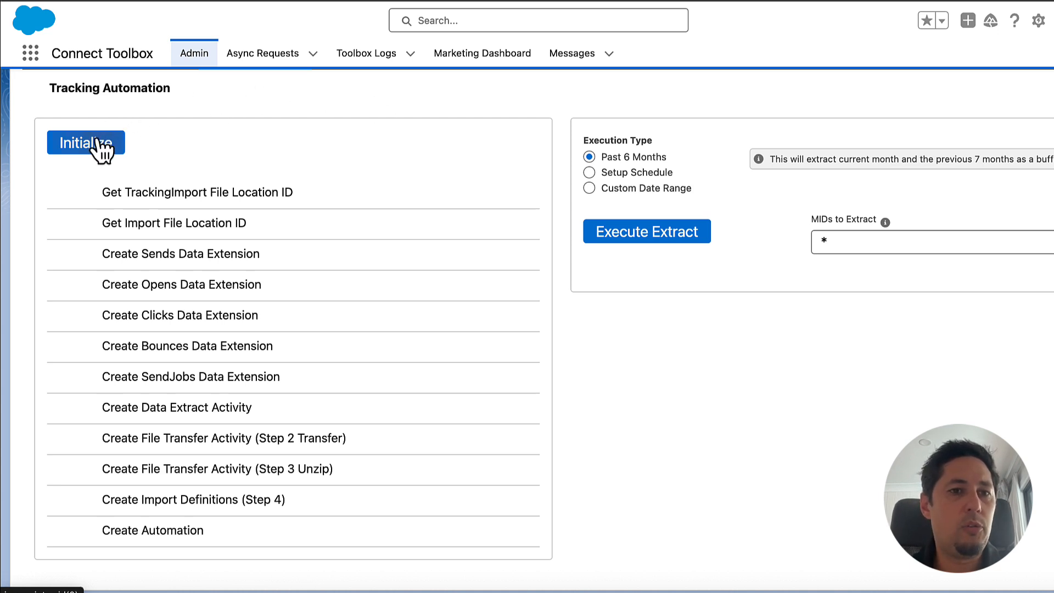
left_click(66, 145)
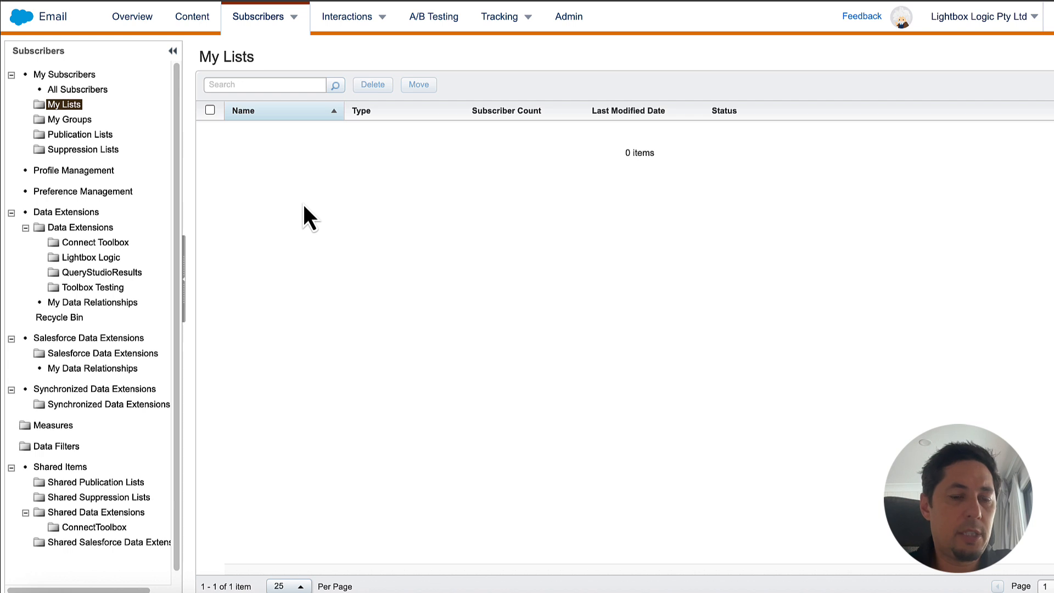
In Marketing Cloud, view the Connect Toolbox data extensions folder and open the ConnectToolbox Tracking Extract automation in Automation Studio
left_click(100, 247)
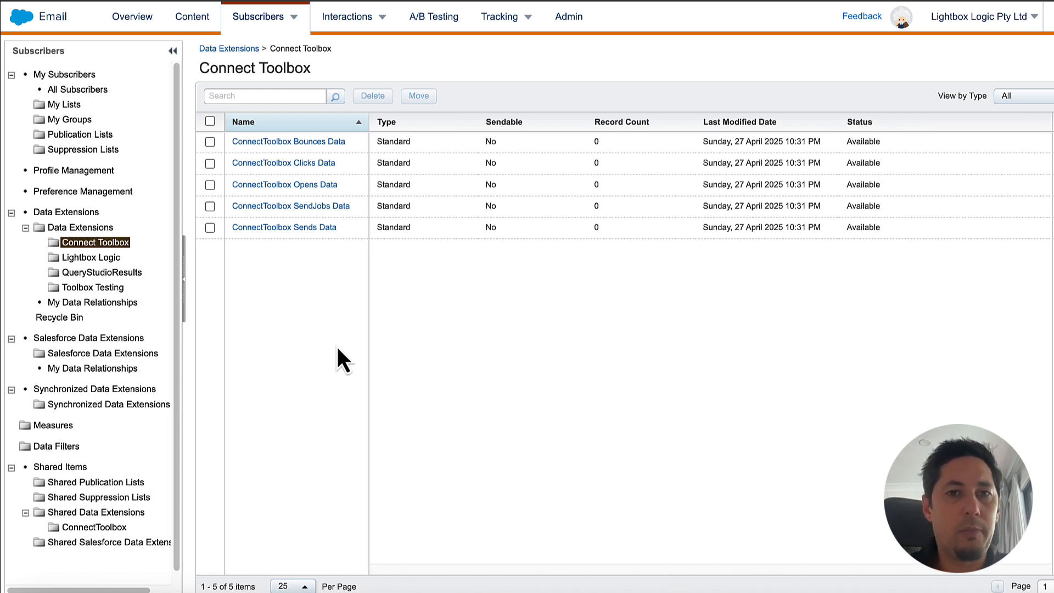
mouse_move(22, 17)
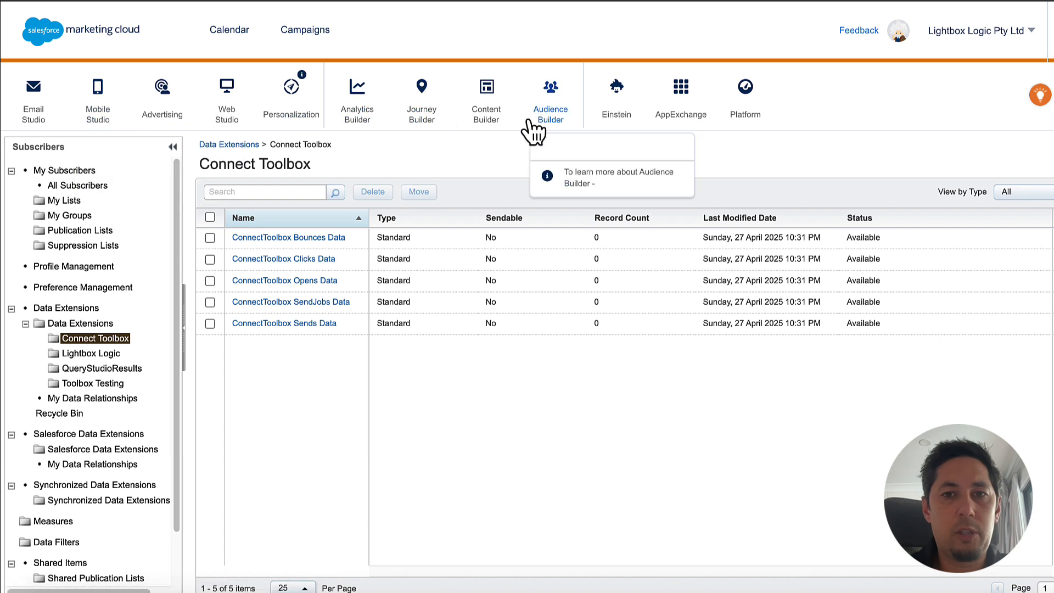
mouse_move(446, 123)
left_click(448, 150)
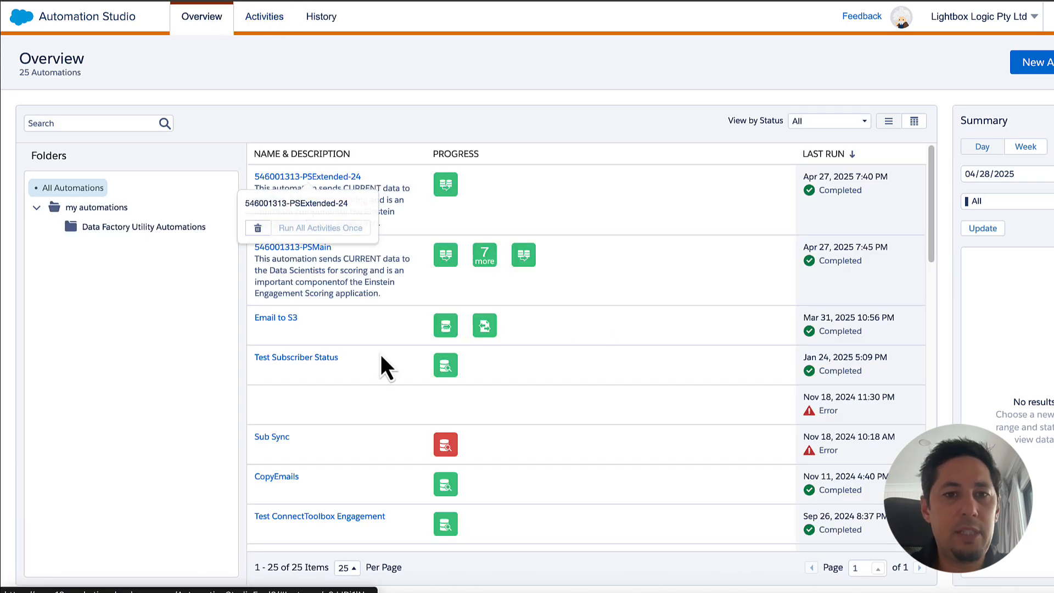
scroll(381, 362, "down", 10)
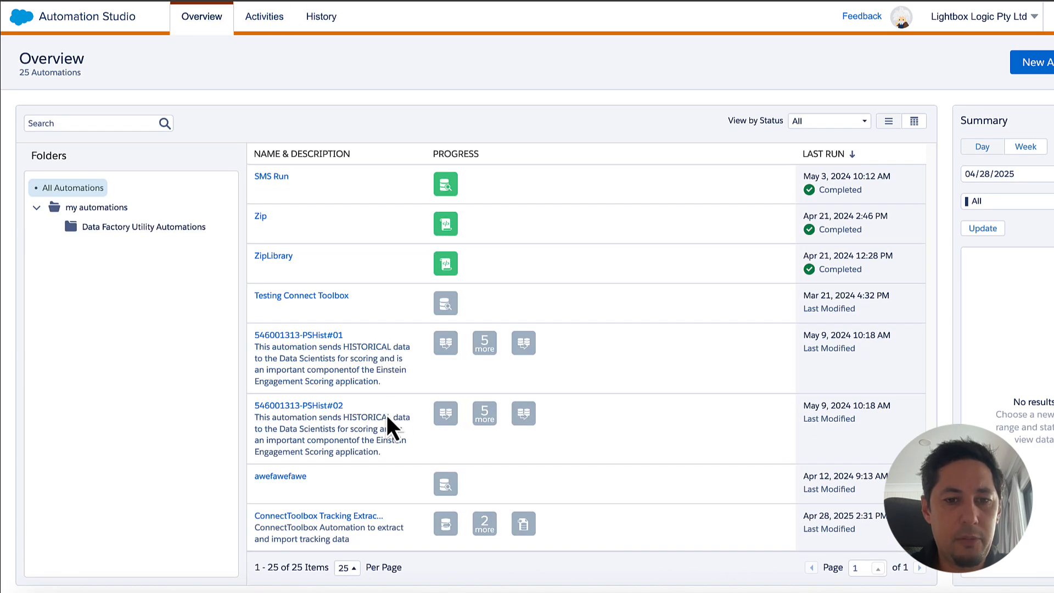
left_click(307, 516)
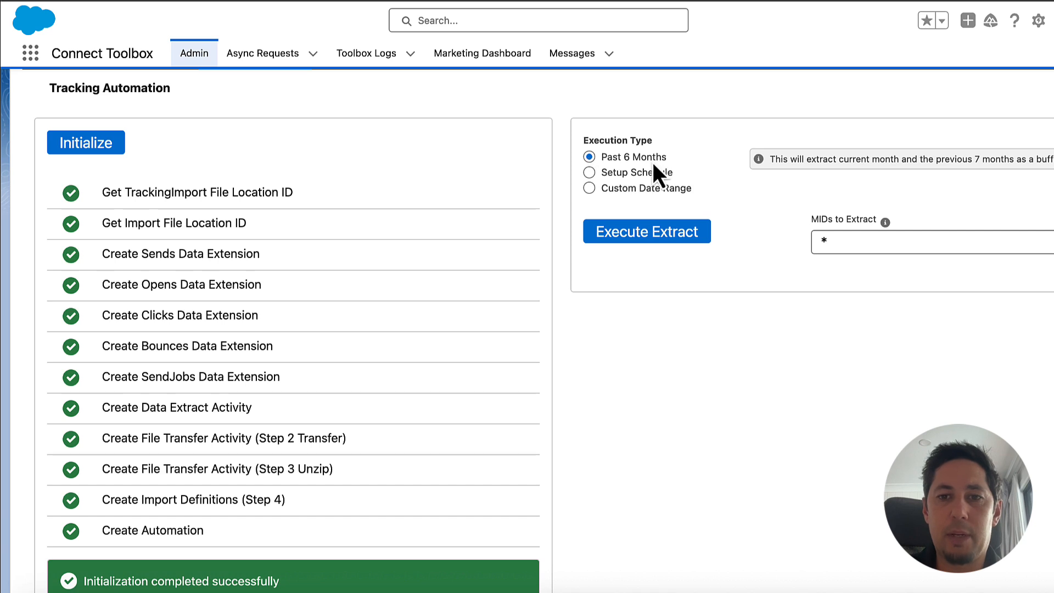
left_click(590, 187)
left_click(633, 300)
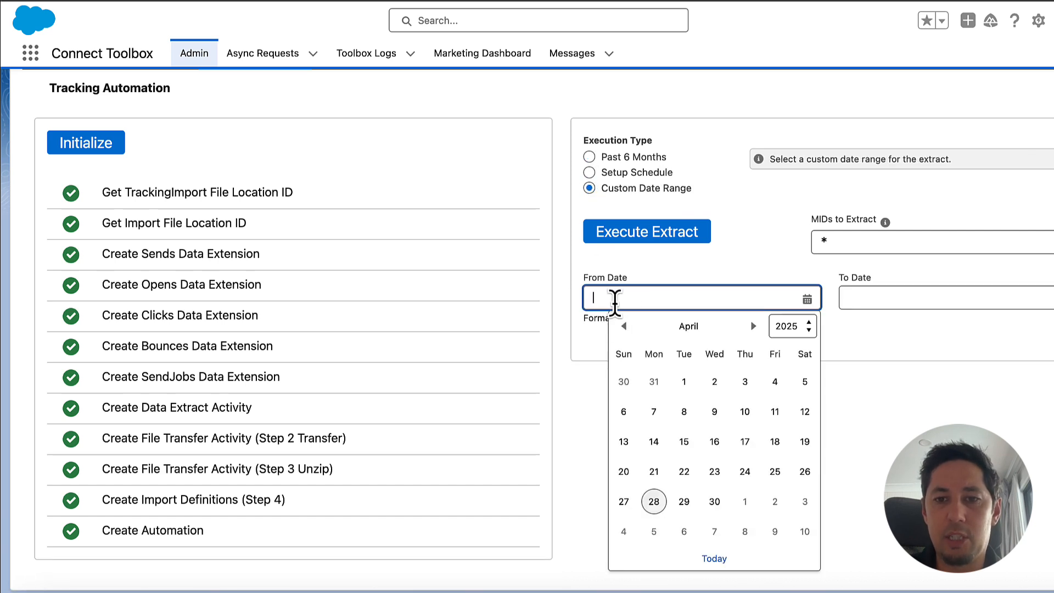
left_click(624, 326)
left_click(623, 326)
left_click(623, 326)
left_click(785, 326)
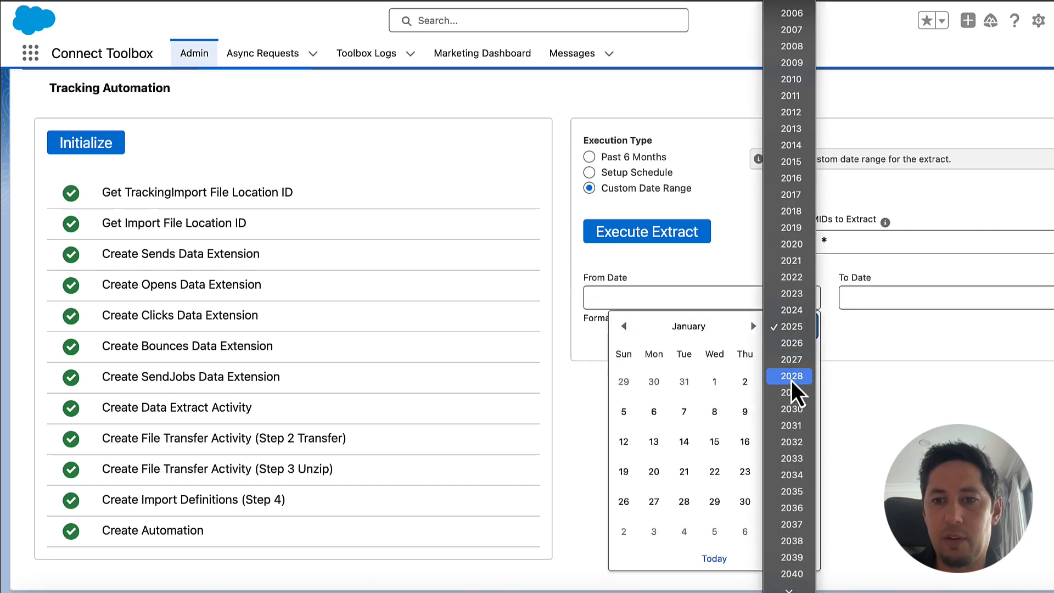
left_click(793, 261)
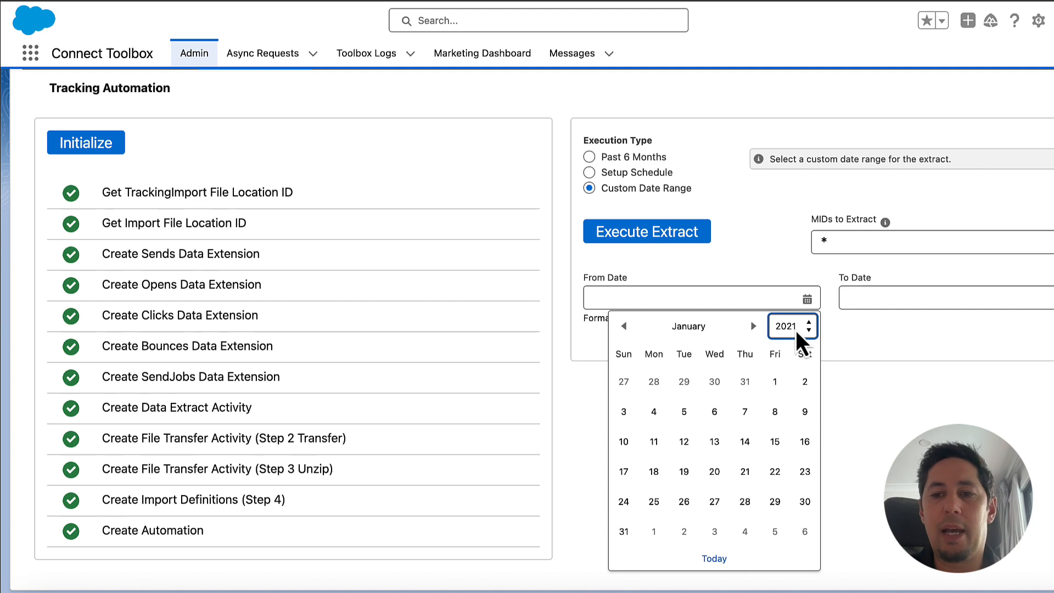
left_click(914, 381)
Execute the tracking extract in Connect Toolbox with the Past 6 Months execution type
left_click(589, 157)
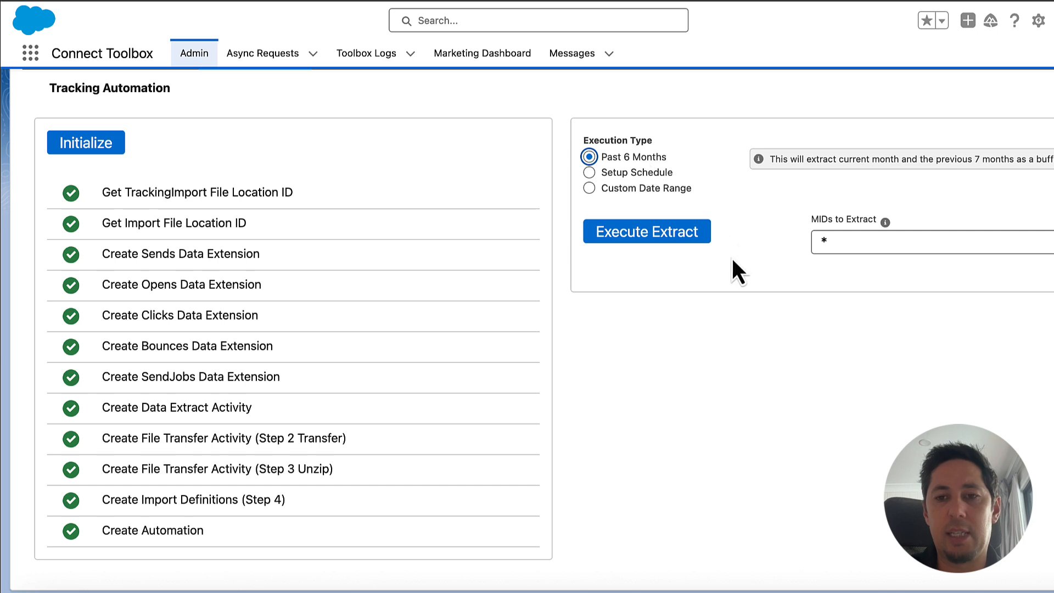
left_click(663, 245)
scroll(820, 361, "down", 2)
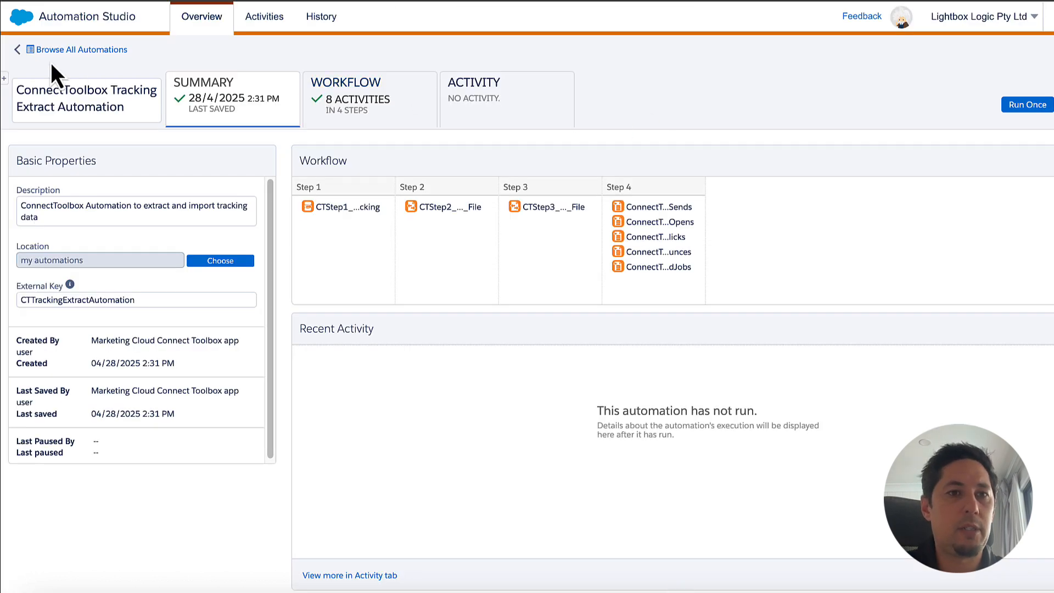
In Marketing Cloud Email Studio, open the ConnectToolbox Bounces Data extension in the Connect Toolbox folder and review its fields
left_click(28, 25)
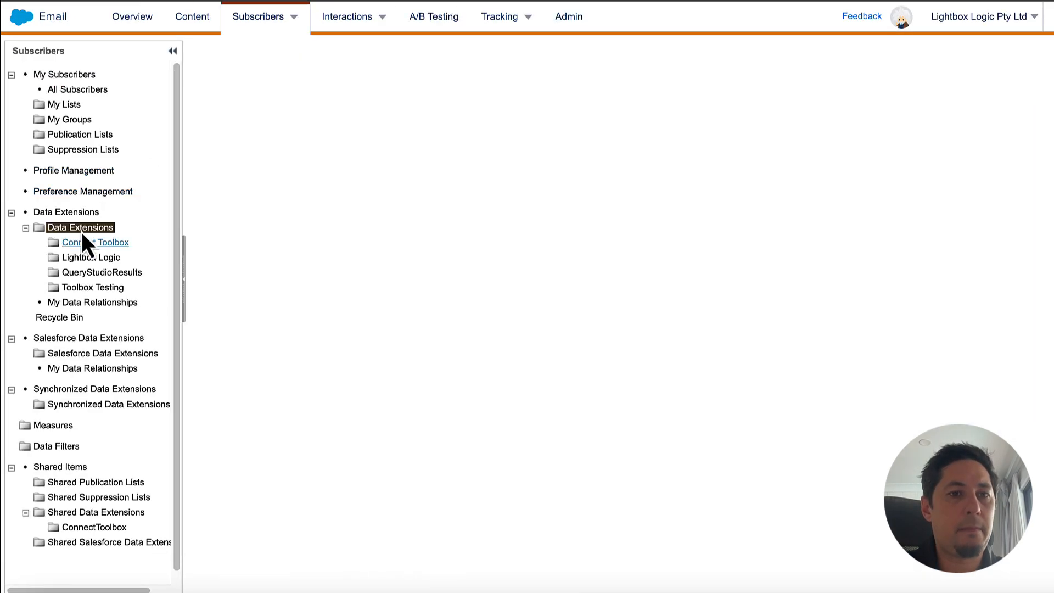
left_click(87, 242)
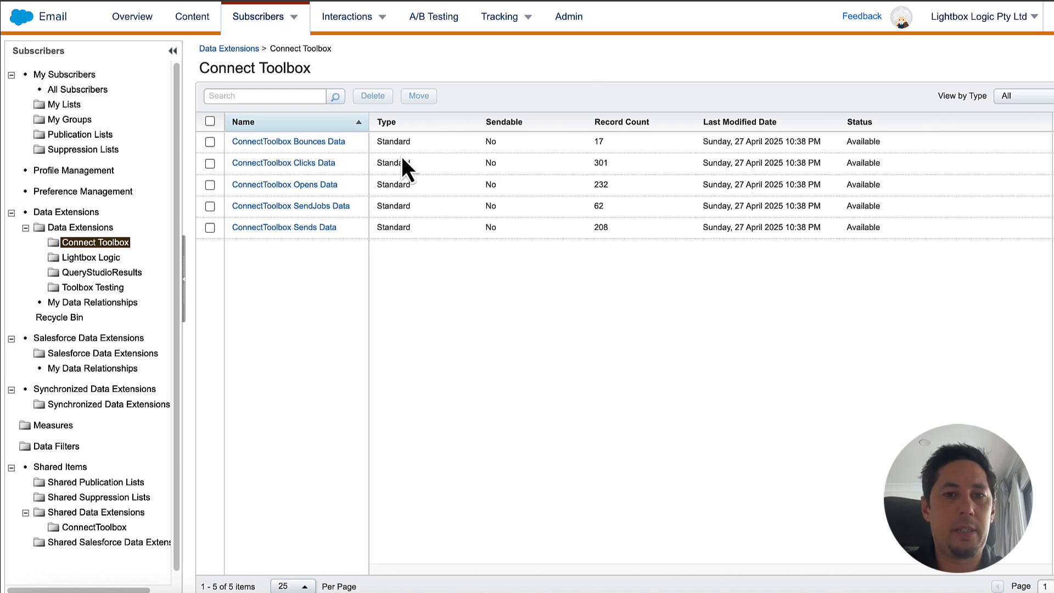
left_click(321, 142)
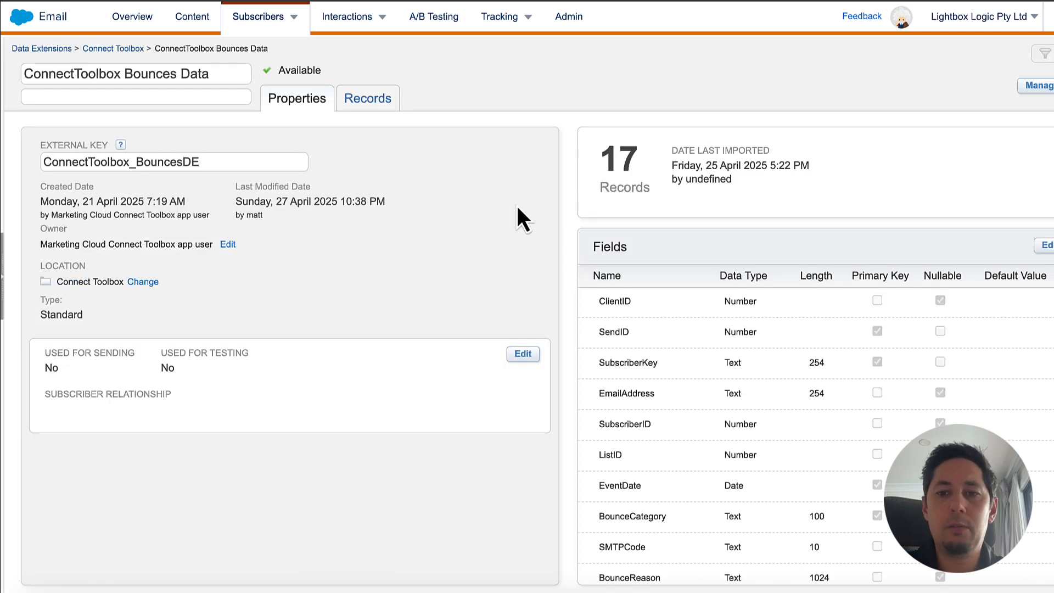
scroll(631, 334, "down", 4)
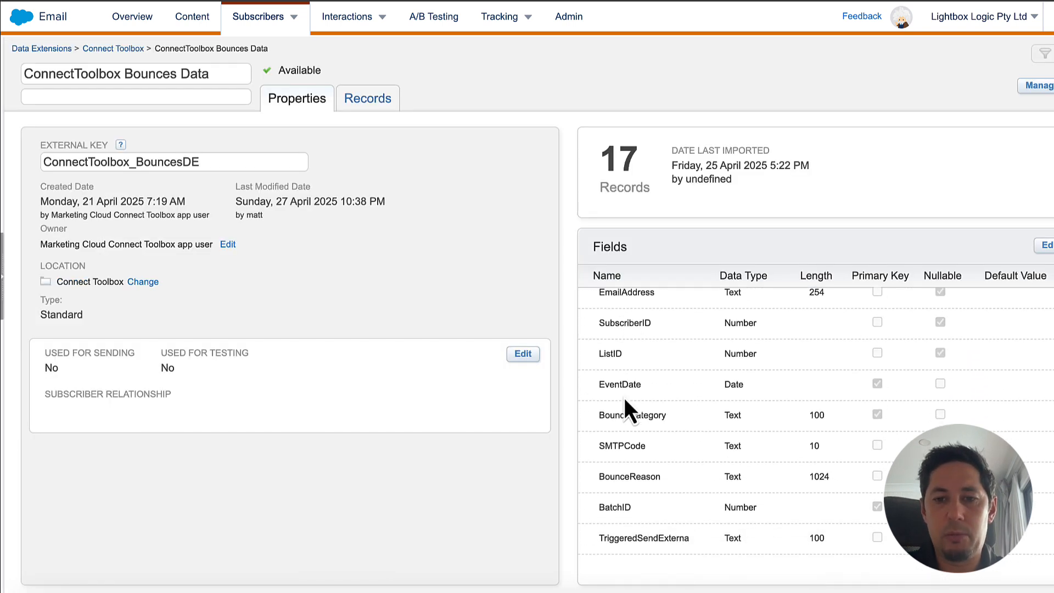
scroll(632, 428, "up", 1)
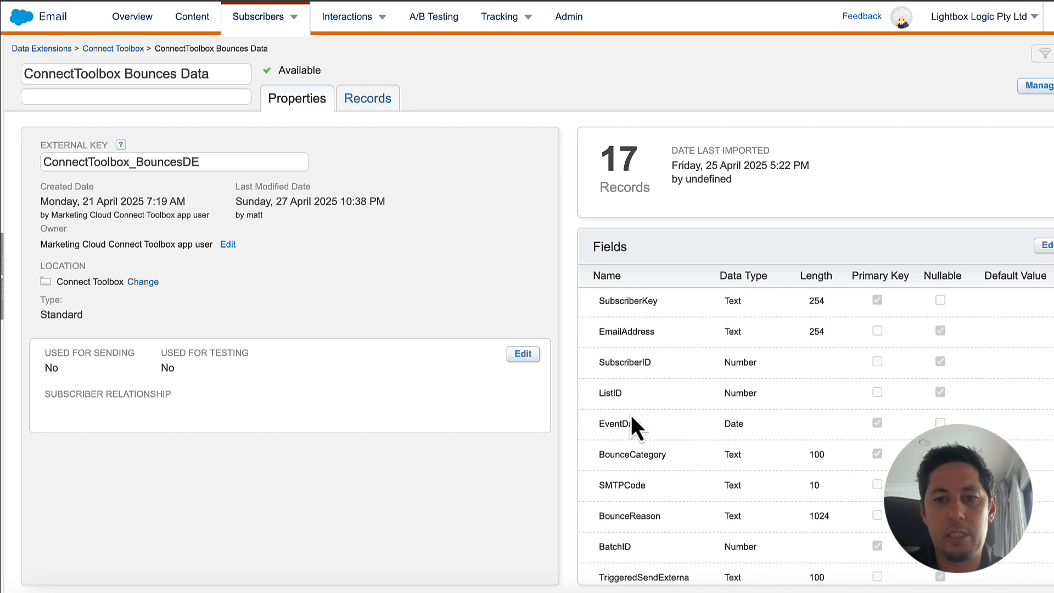
scroll(632, 417, "up", 2)
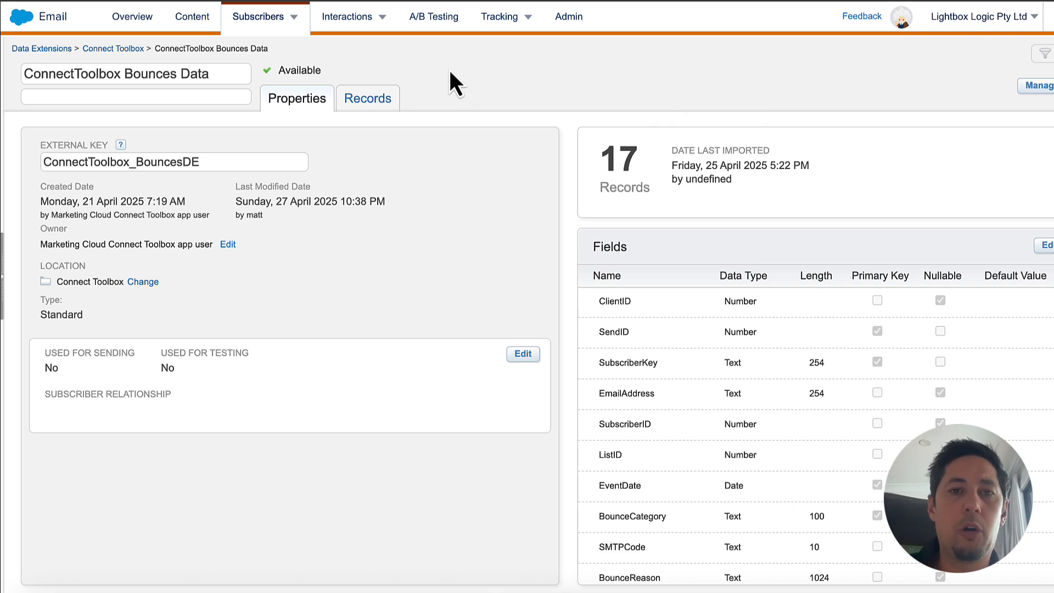
In Salesforce Sales, open the fourth contact of the Hot Engaging Contacts list and set the Communications period to All time
left_click(344, 1)
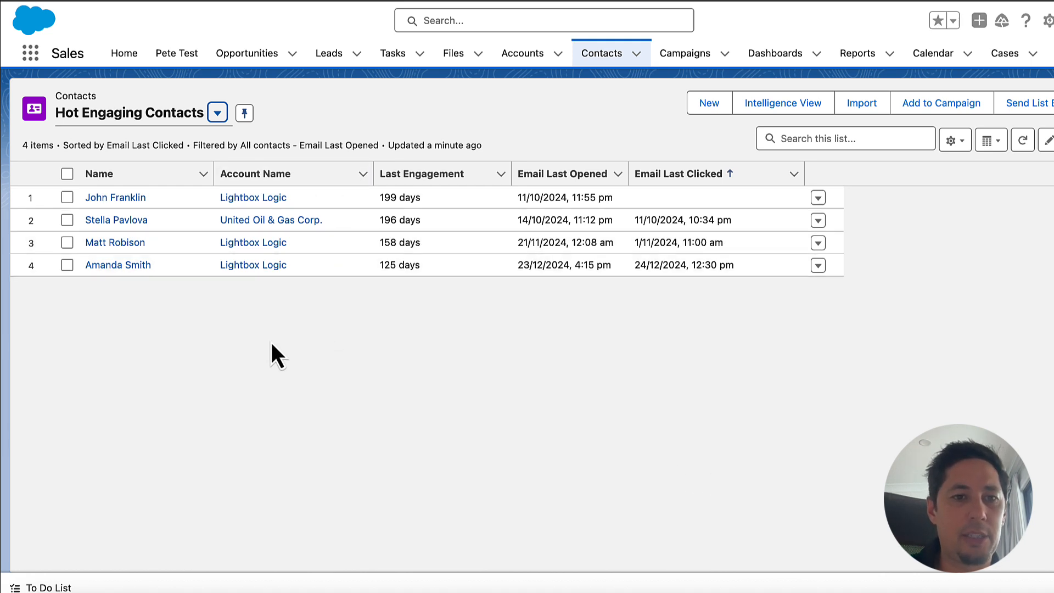
left_click(112, 268)
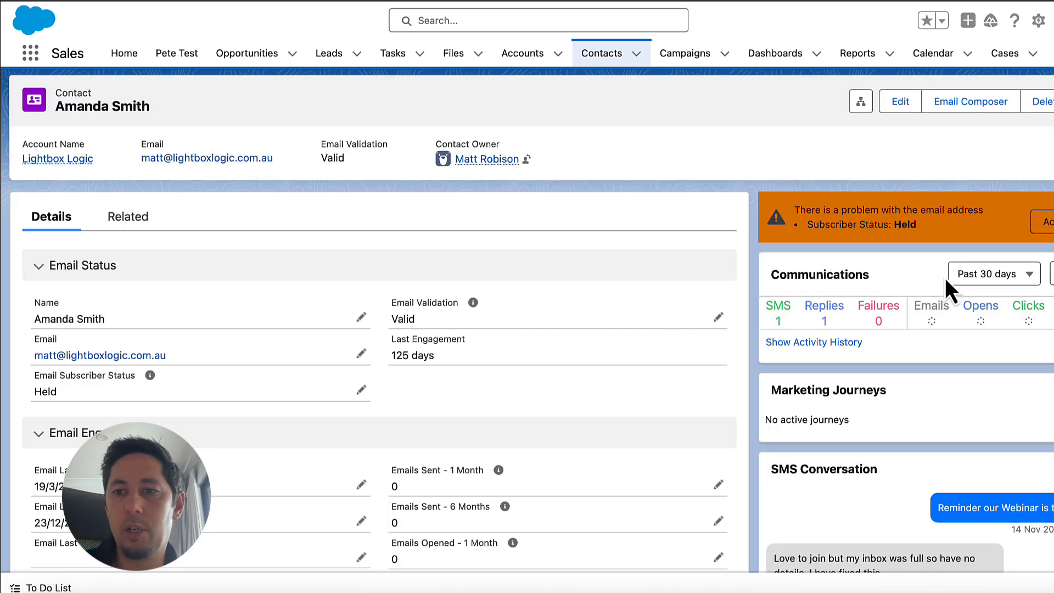
left_click(1013, 276)
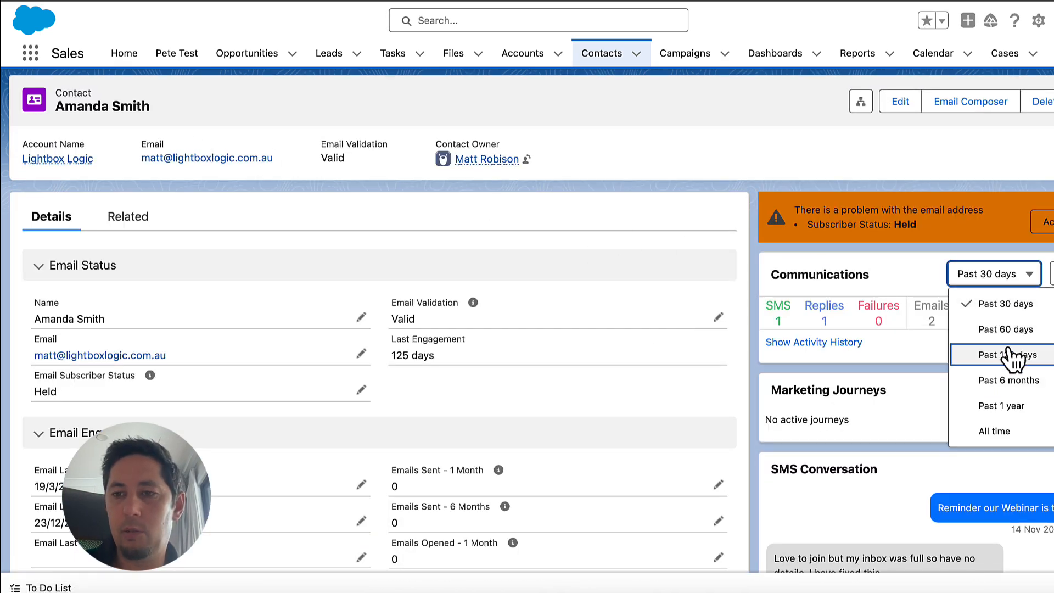
left_click(994, 432)
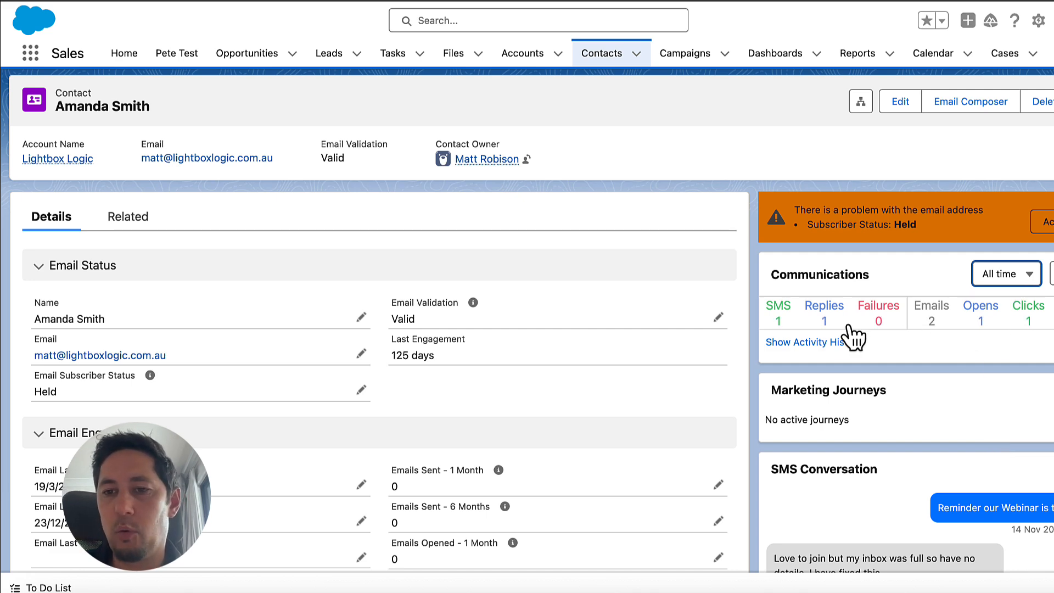
Show the contact's communication activity history and expand the Open - April Launch Webinar entry
left_click(837, 343)
scroll(856, 351, "down", 2)
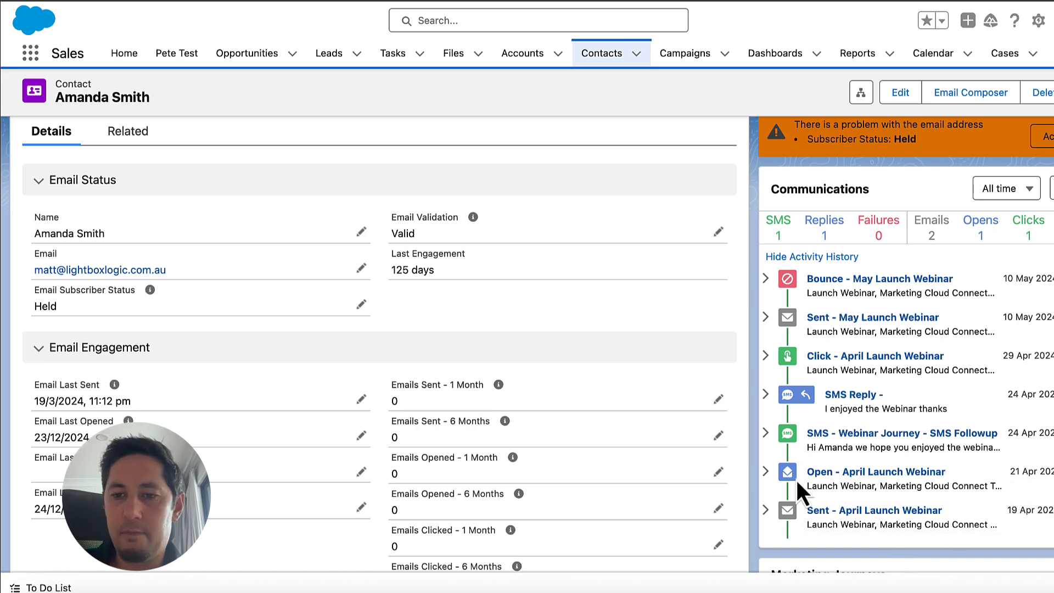
left_click(765, 471)
scroll(905, 466, "down", 3)
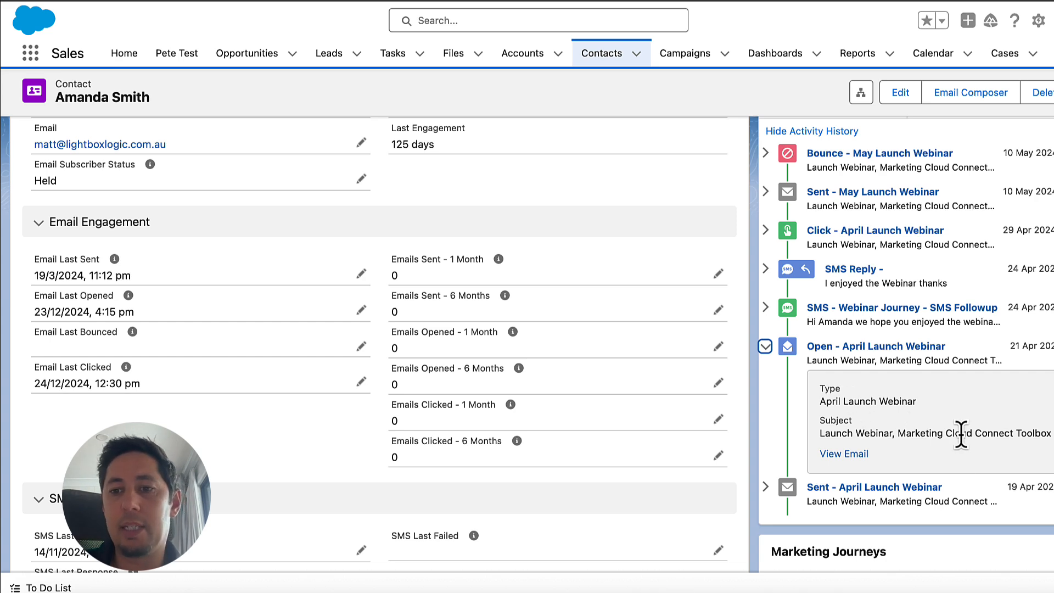
View the email of the April Launch Webinar open, checking the personalised first name, and return to the contact record
left_click(856, 454)
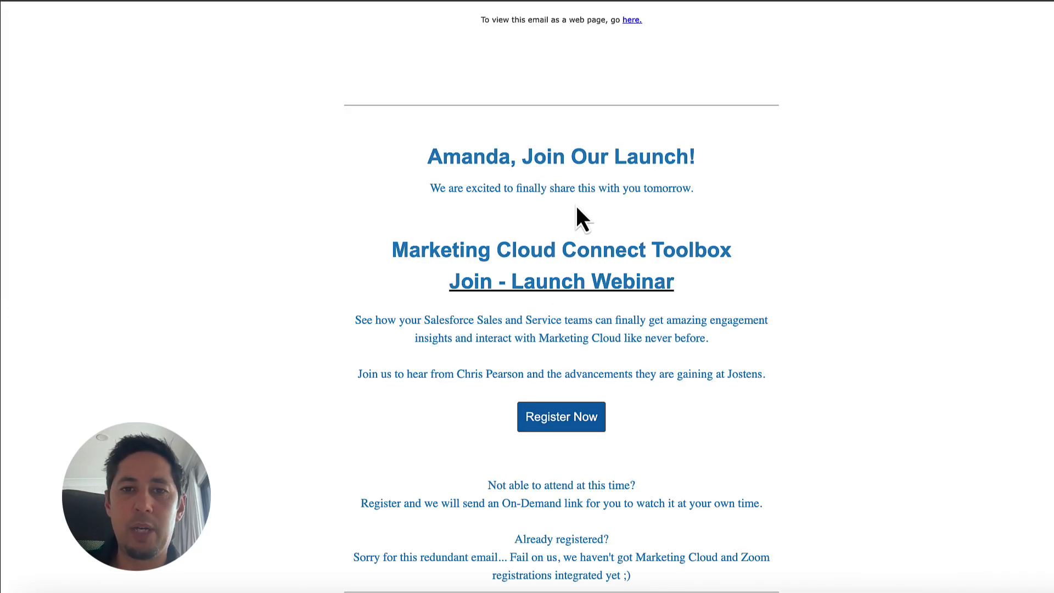
left_click_drag(427, 157, 511, 156)
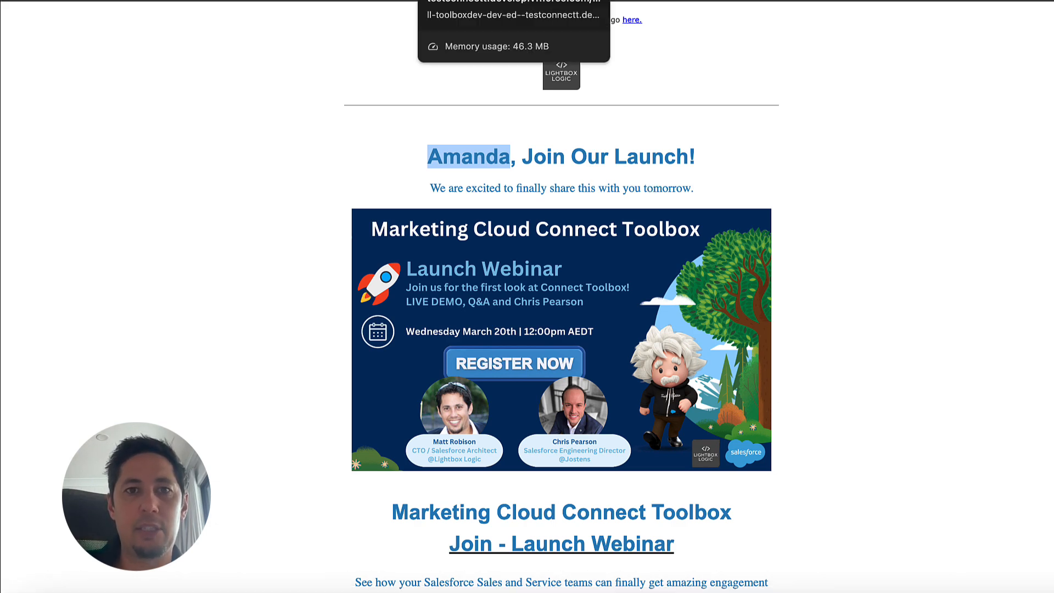
left_click(598, 1)
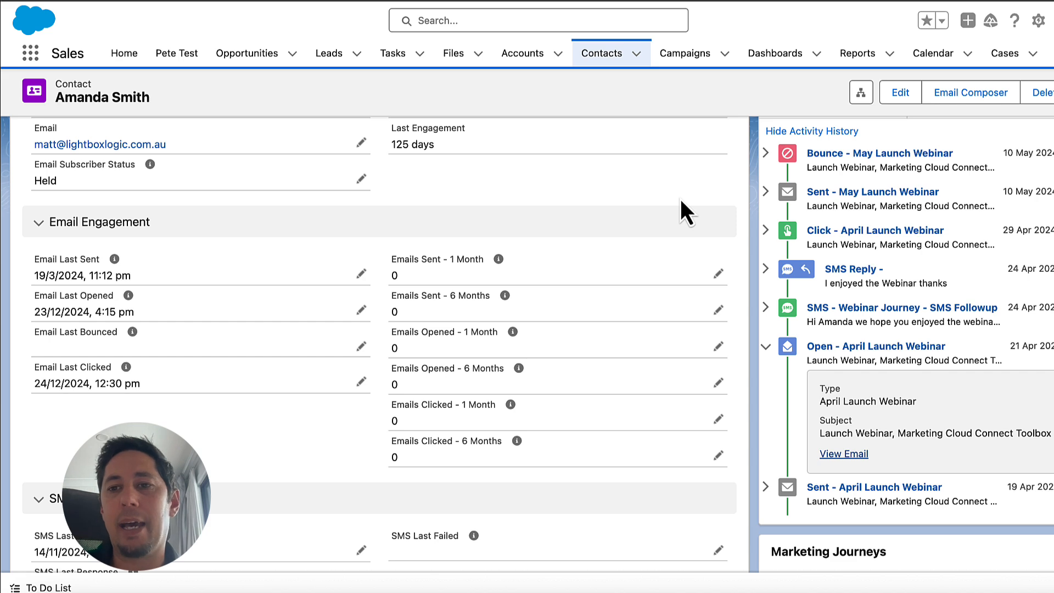
scroll(682, 197, "up", 1)
scroll(986, 327, "up", 1)
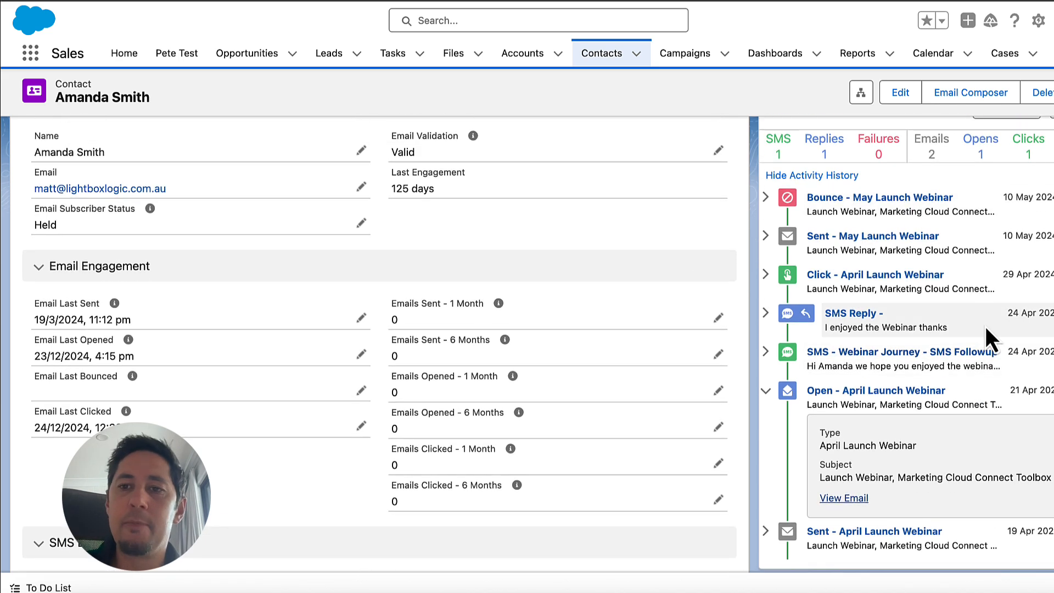